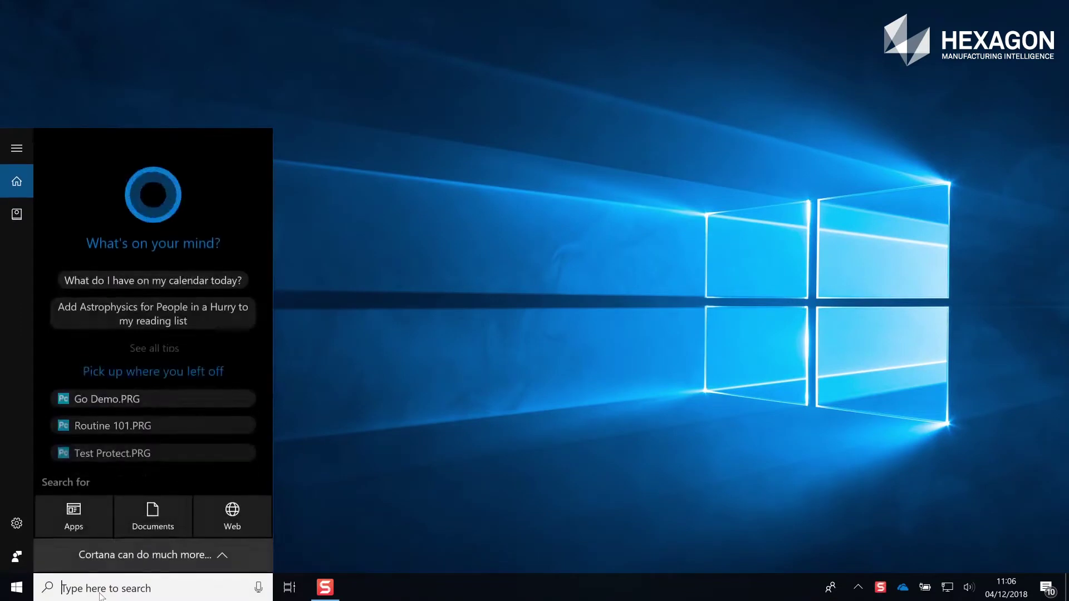
Open Edit local users and groups and add the user account to the Protect-Programmer group.
text(local)
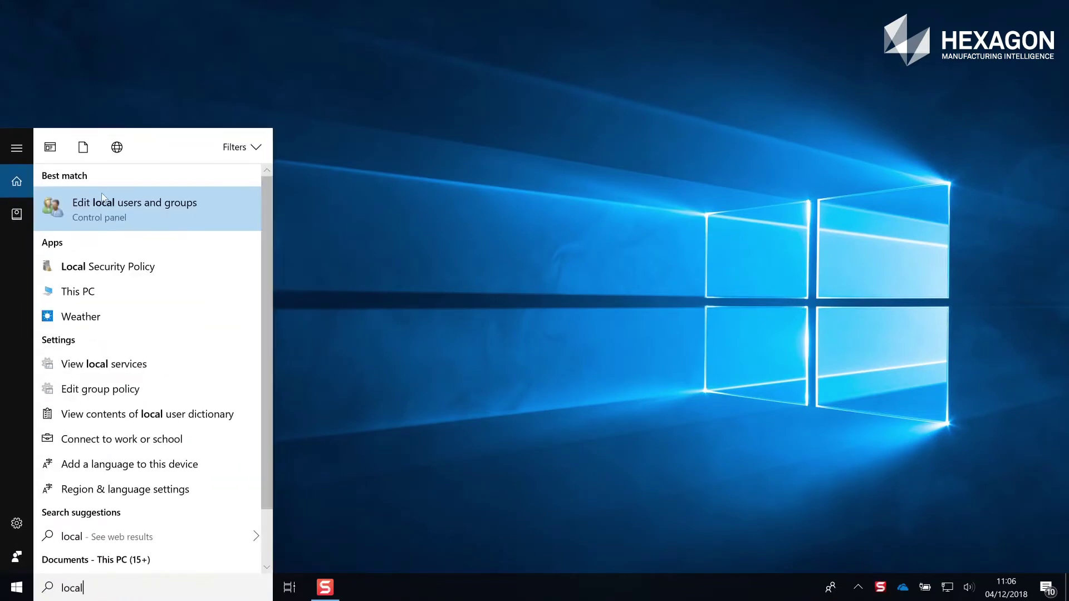
click(182, 209)
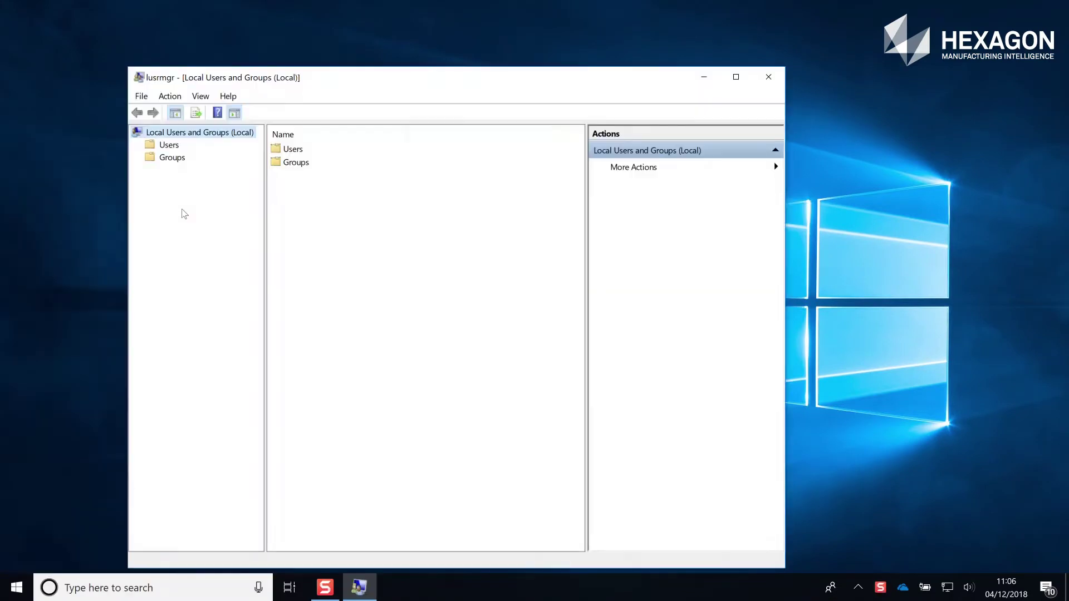
double_click(296, 162)
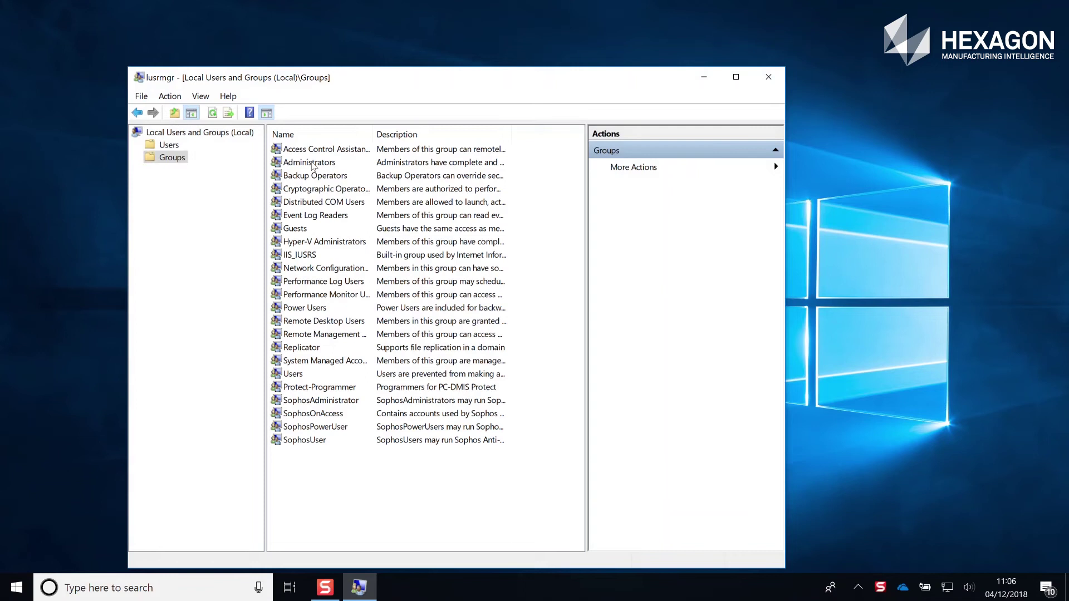
click(333, 388)
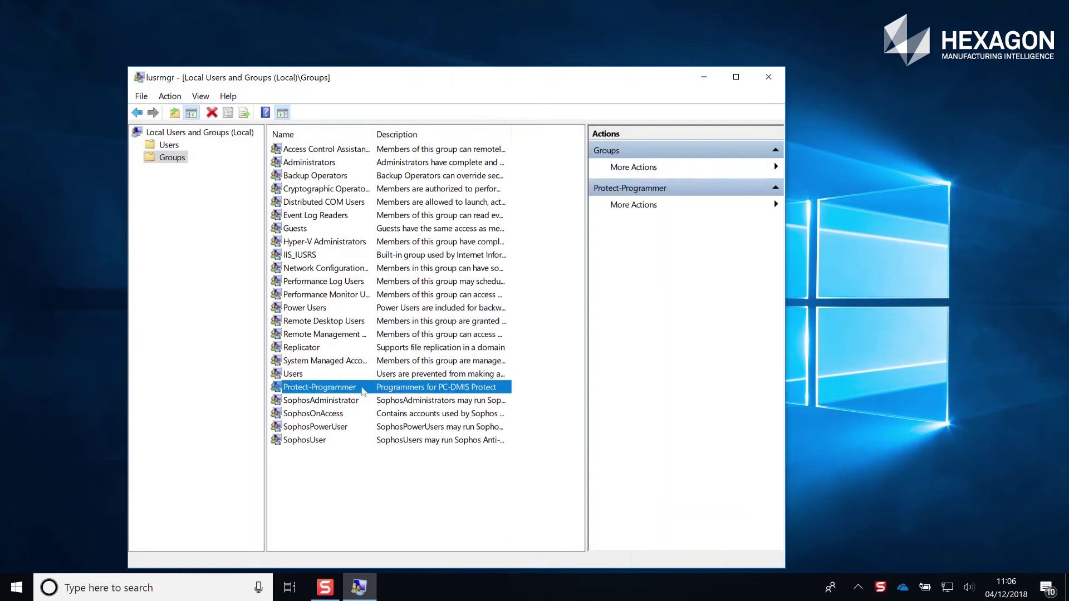
double_click(363, 390)
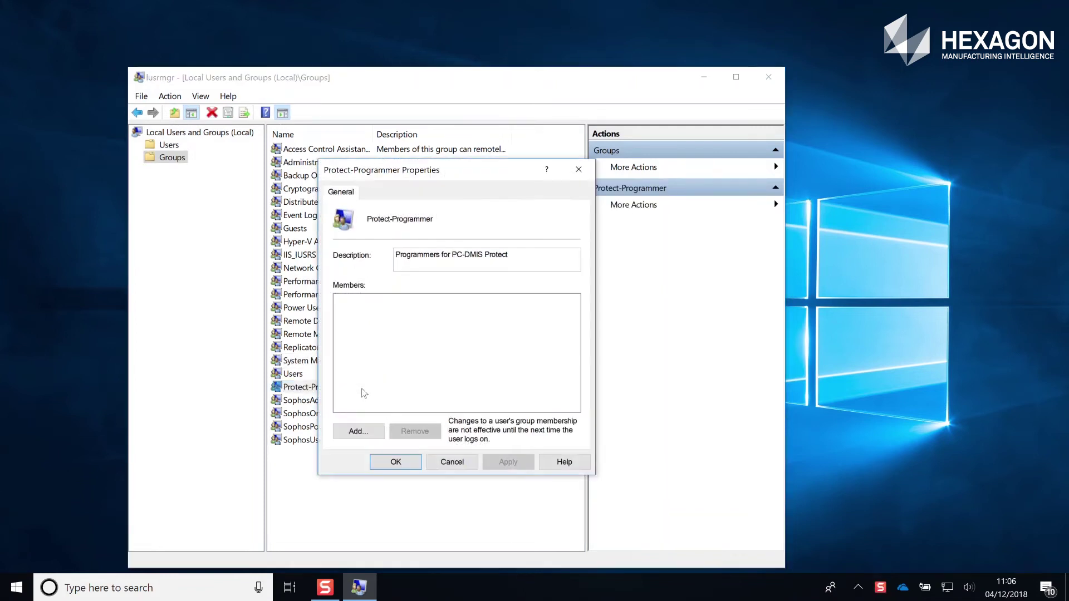
click(373, 431)
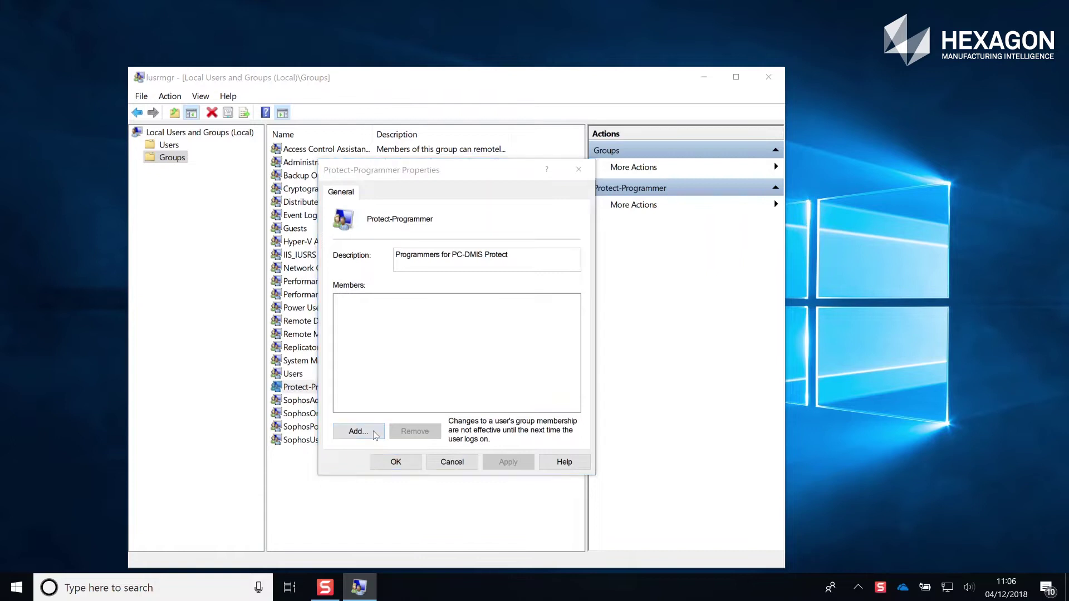
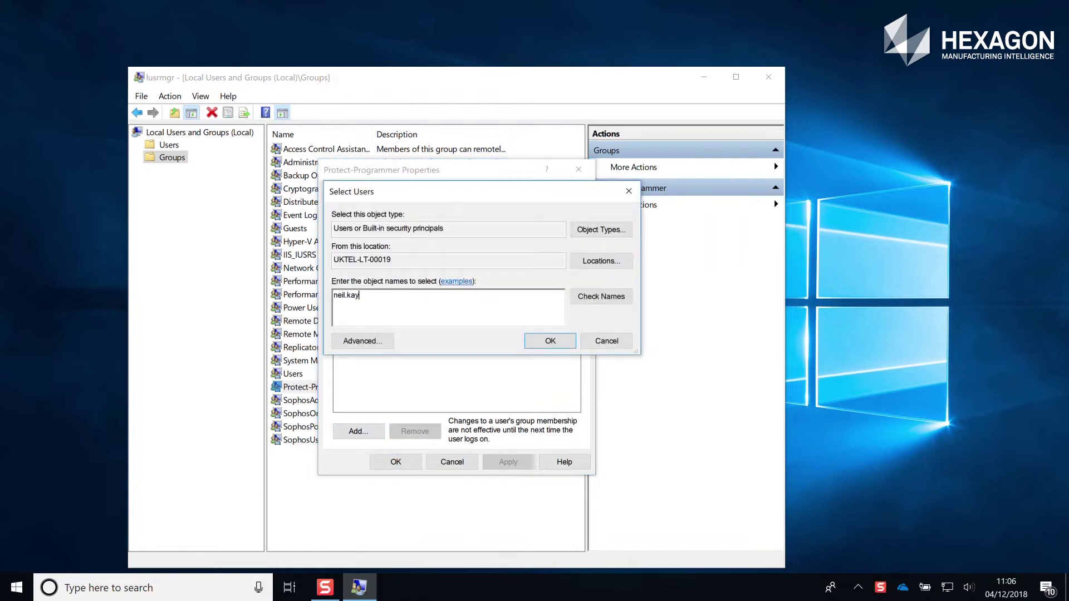
click(600, 299)
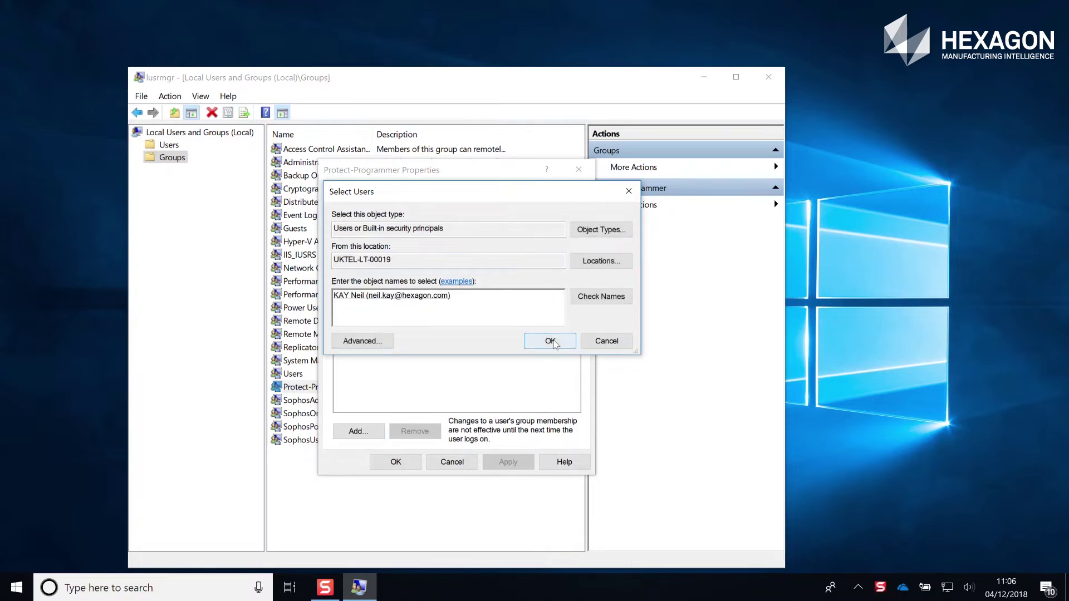
click(550, 341)
click(397, 462)
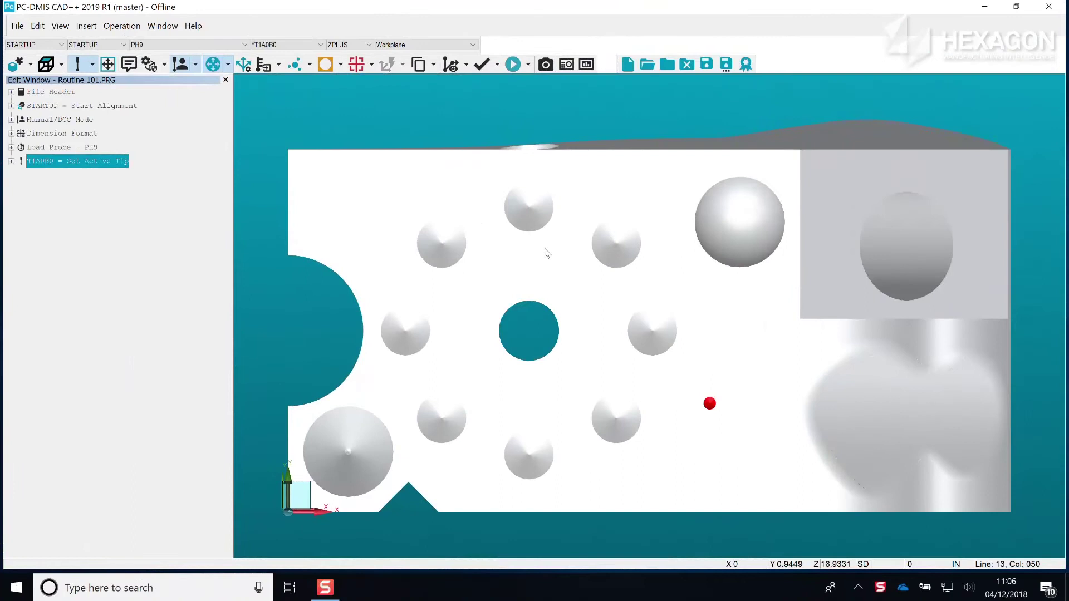
Create circles CIR1, CIR2 and cones CON1, CON2 from the CAD holes, with location dimensions LOC1–LOC4.
shift+click(543, 190)
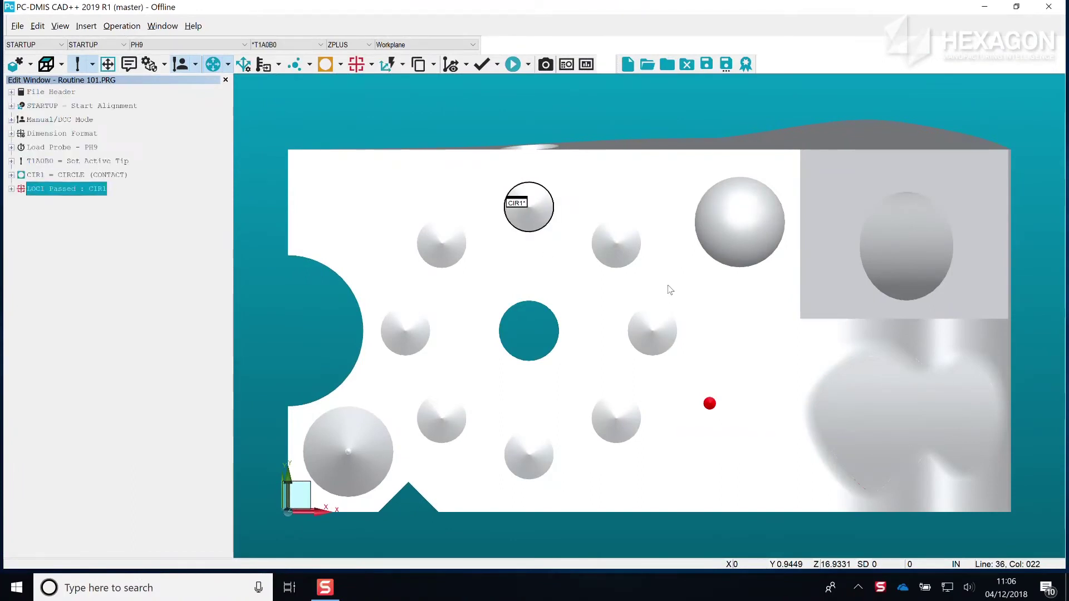
click(667, 323)
shift+click(666, 319)
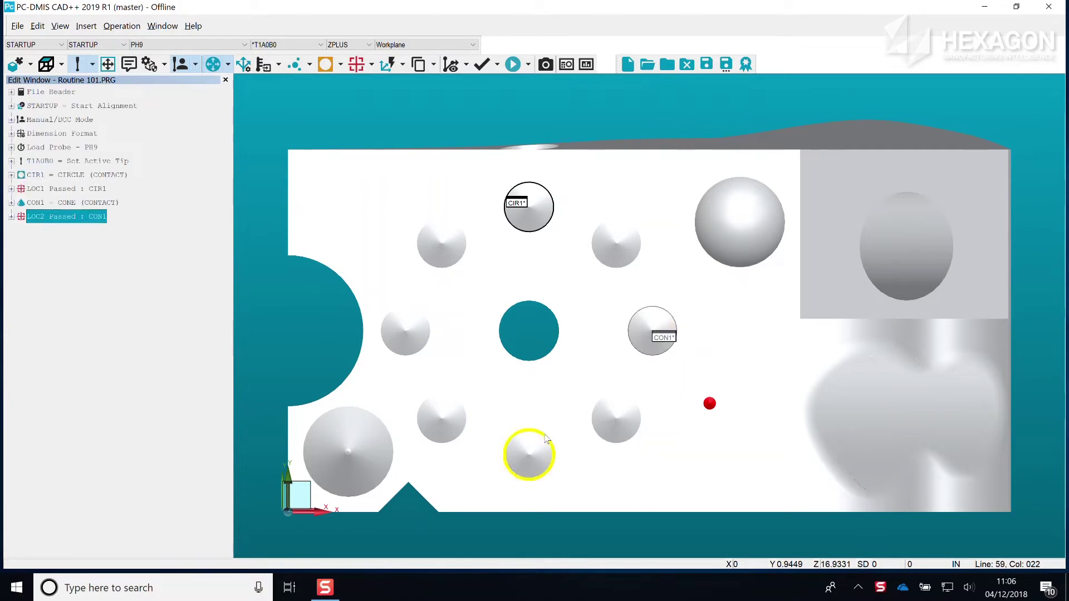
shift+click(549, 451)
click(415, 329)
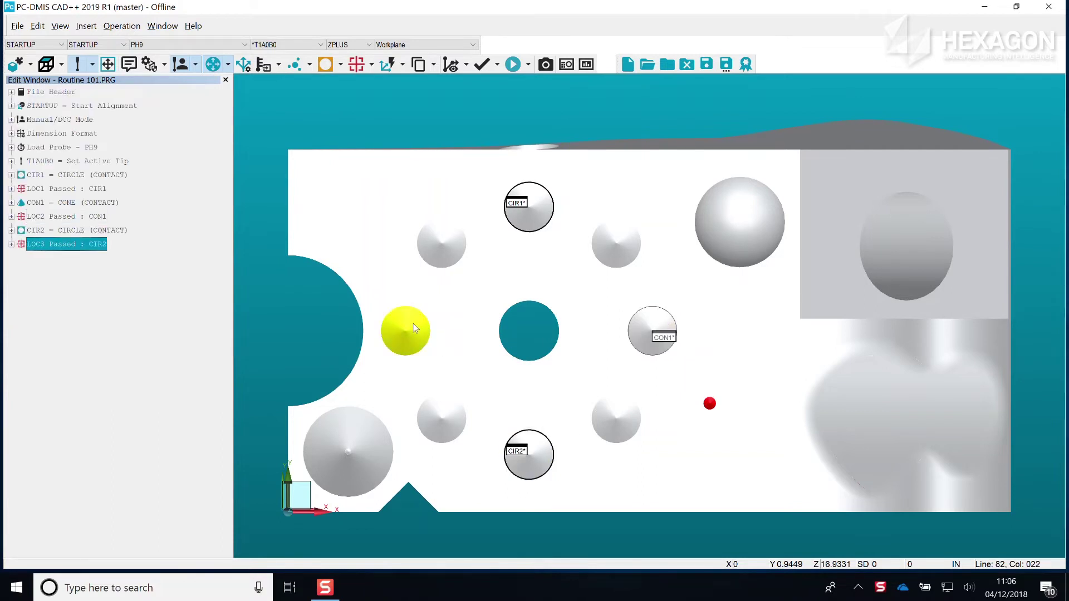
shift+click(413, 325)
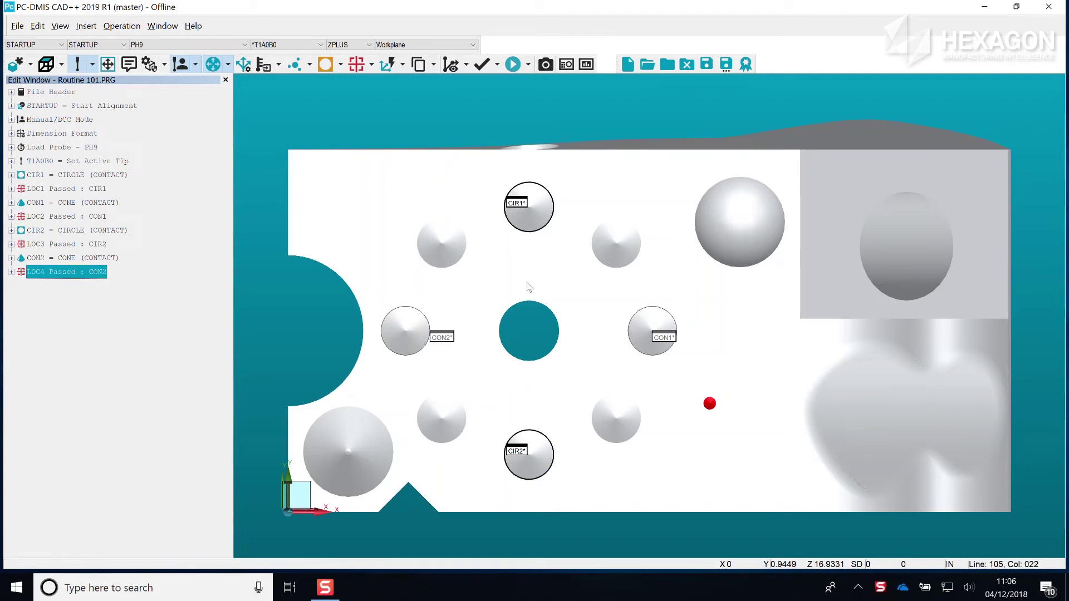
Certify Routine 101 with the comment 'First draft'.
click(746, 64)
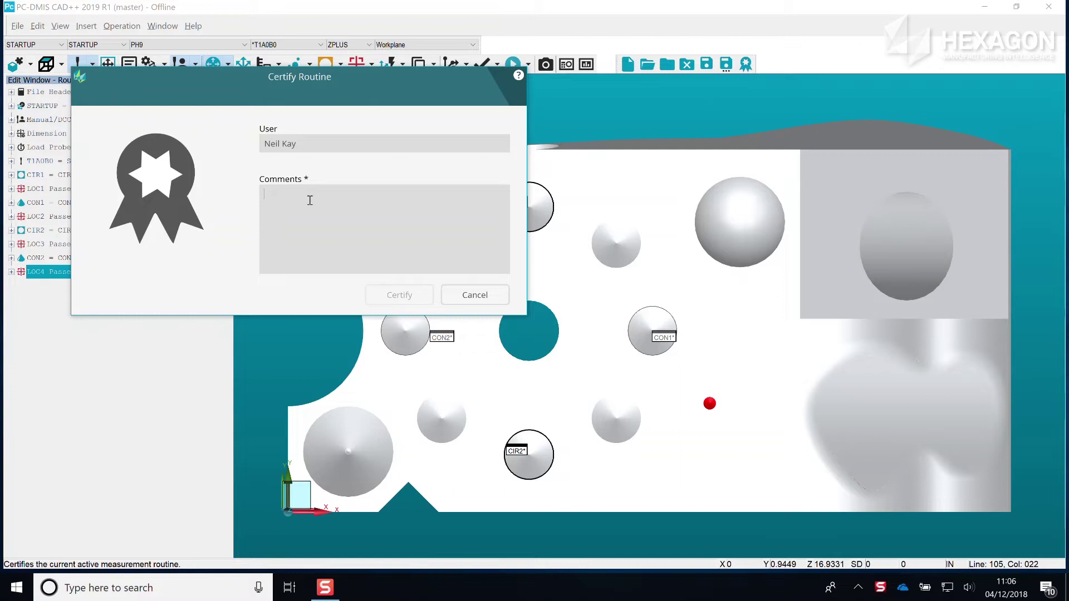
text(First draft)
click(399, 298)
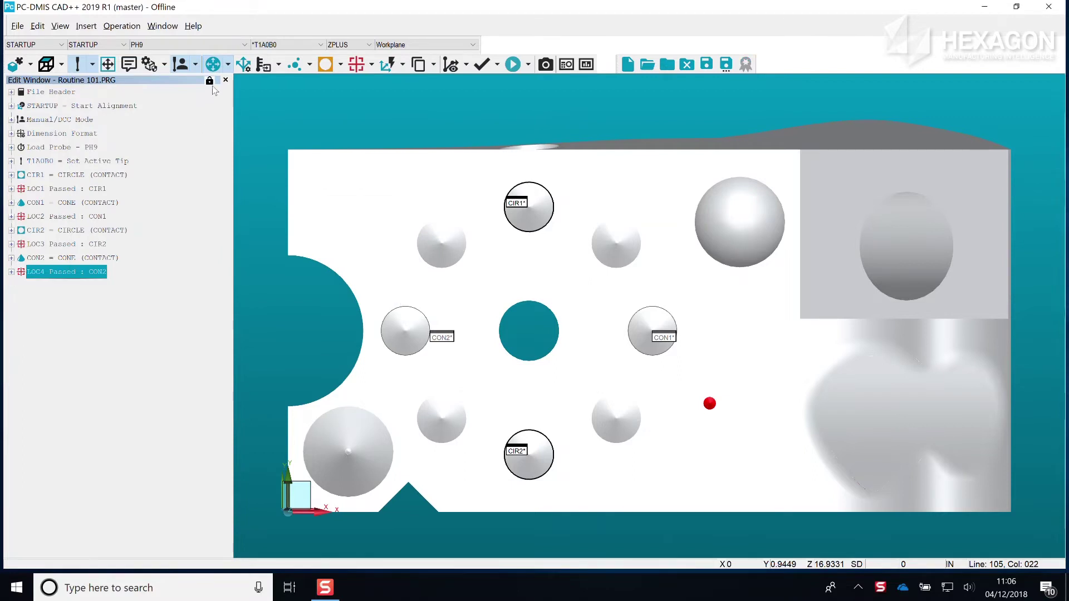
Switch the Edit Window to Command Mode and then back to Summary Mode.
click(60, 26)
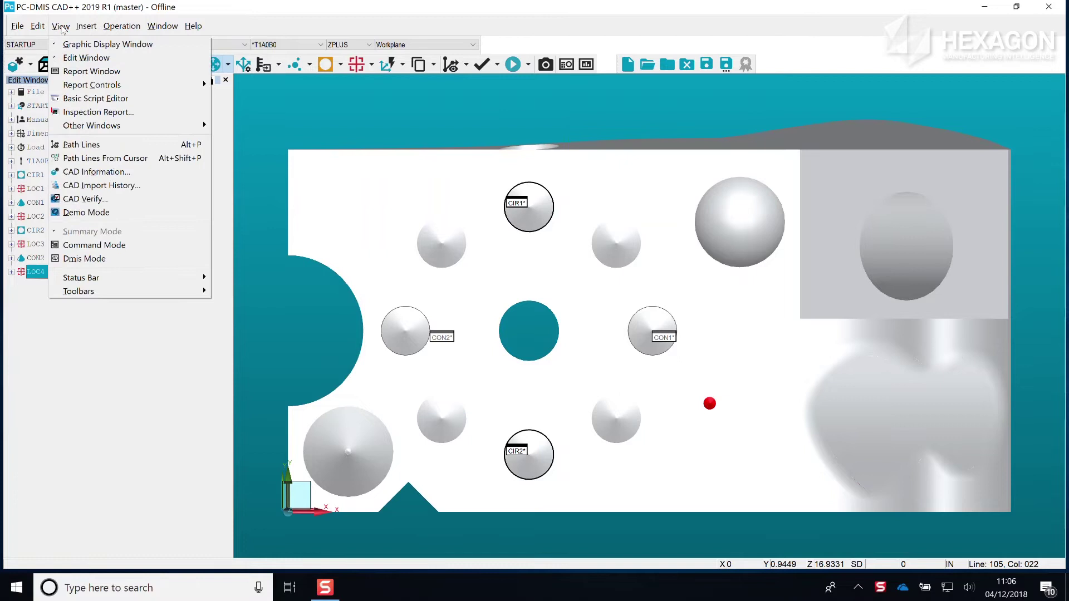
click(111, 244)
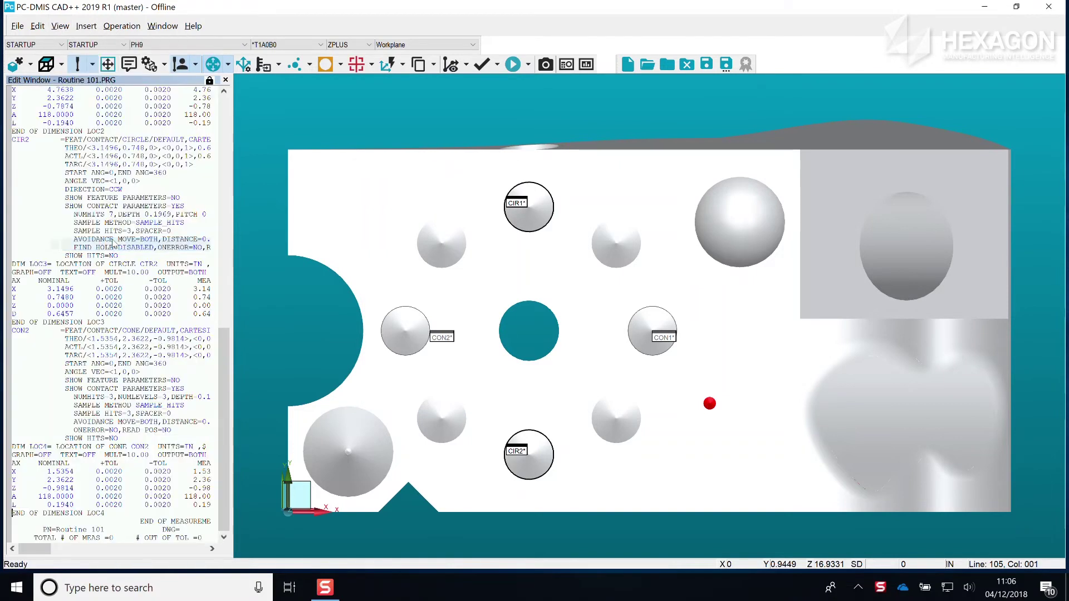
click(60, 26)
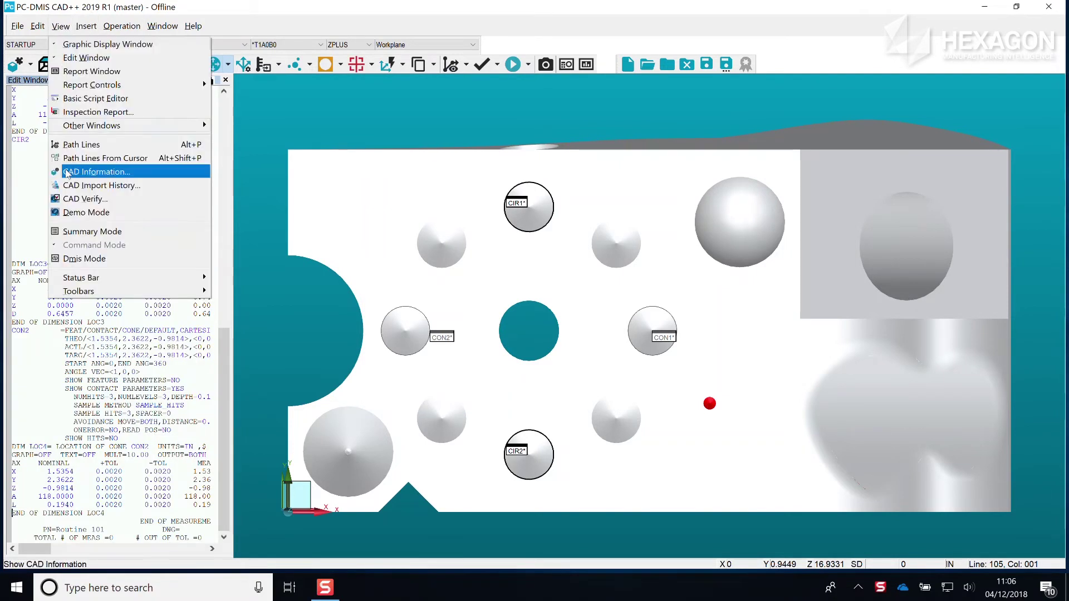
click(79, 231)
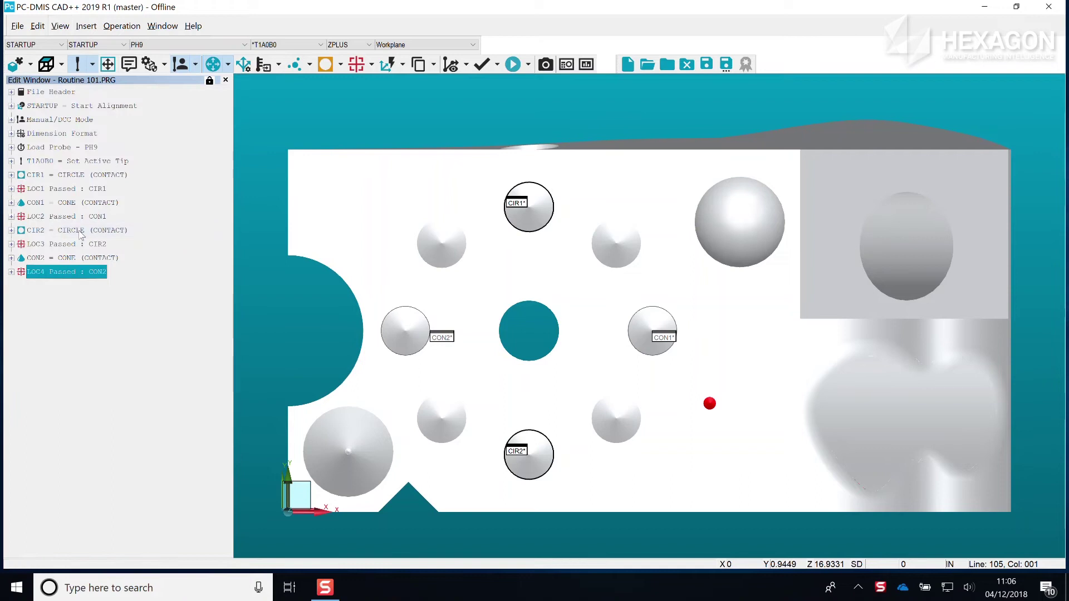
click(16, 588)
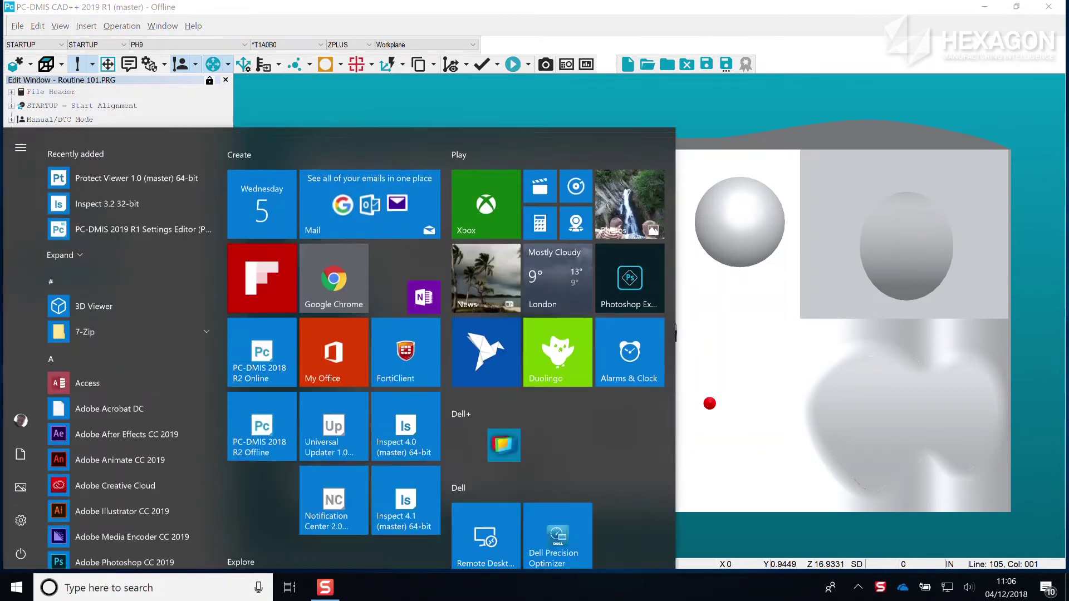
click(132, 179)
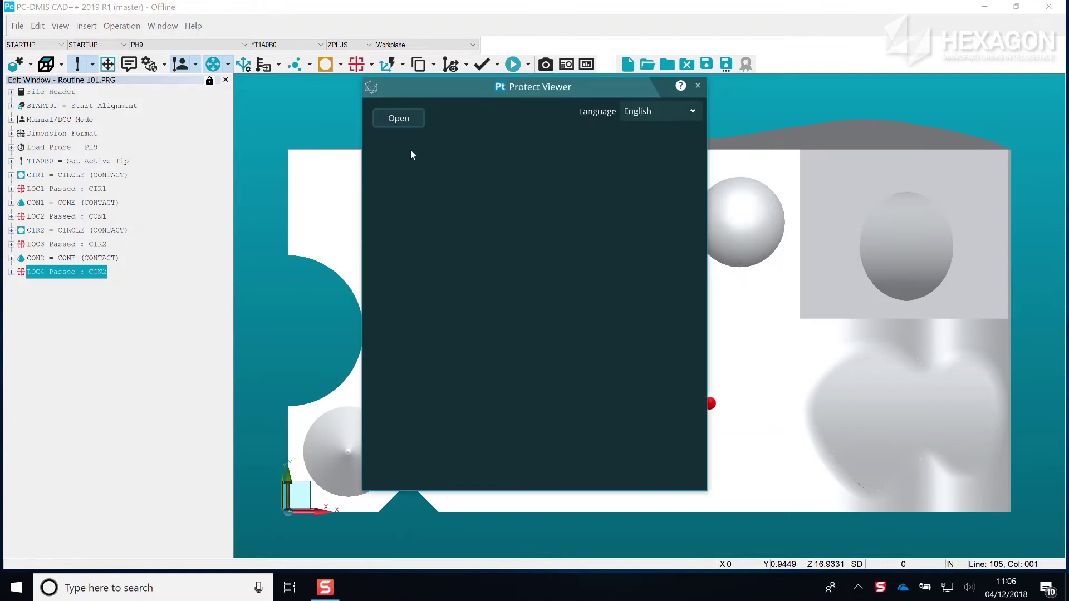
click(405, 120)
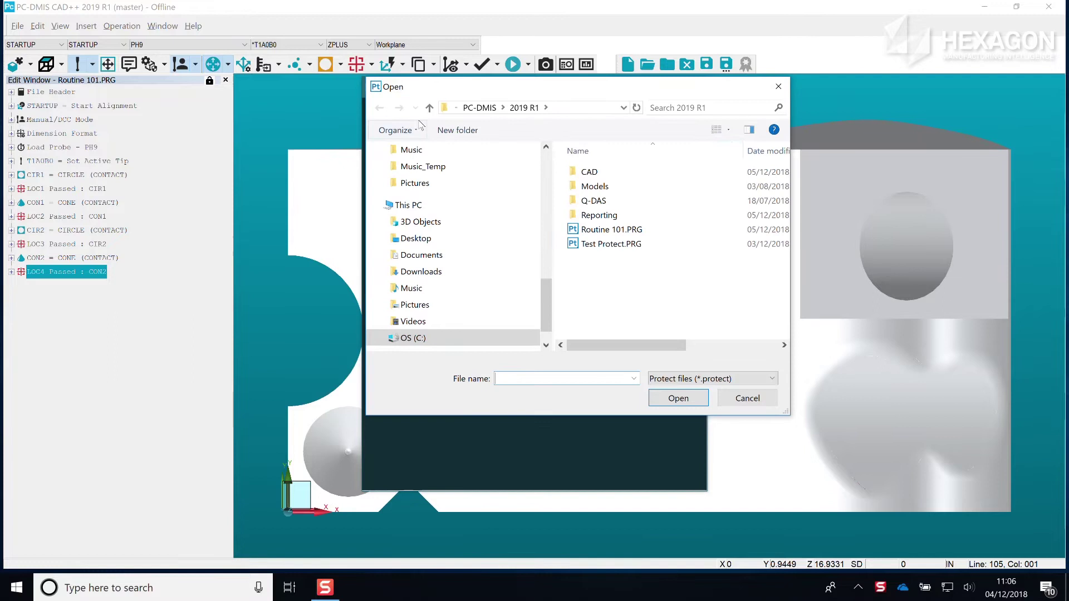
double_click(605, 229)
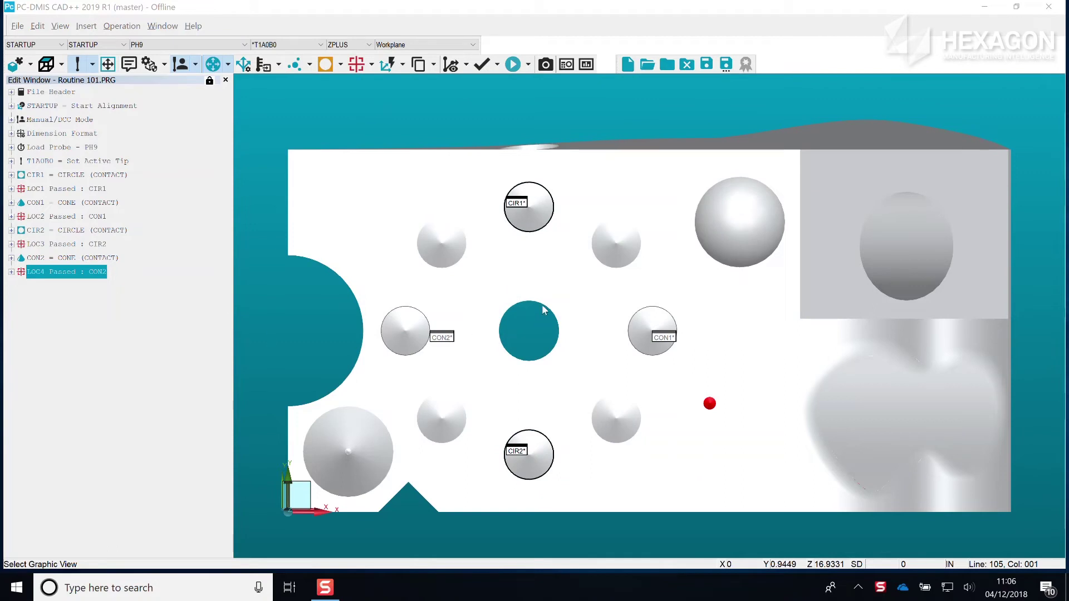
Add the centre hole as circle CIR3 with location LOC5, and delete LOC4.
shift+click(543, 308)
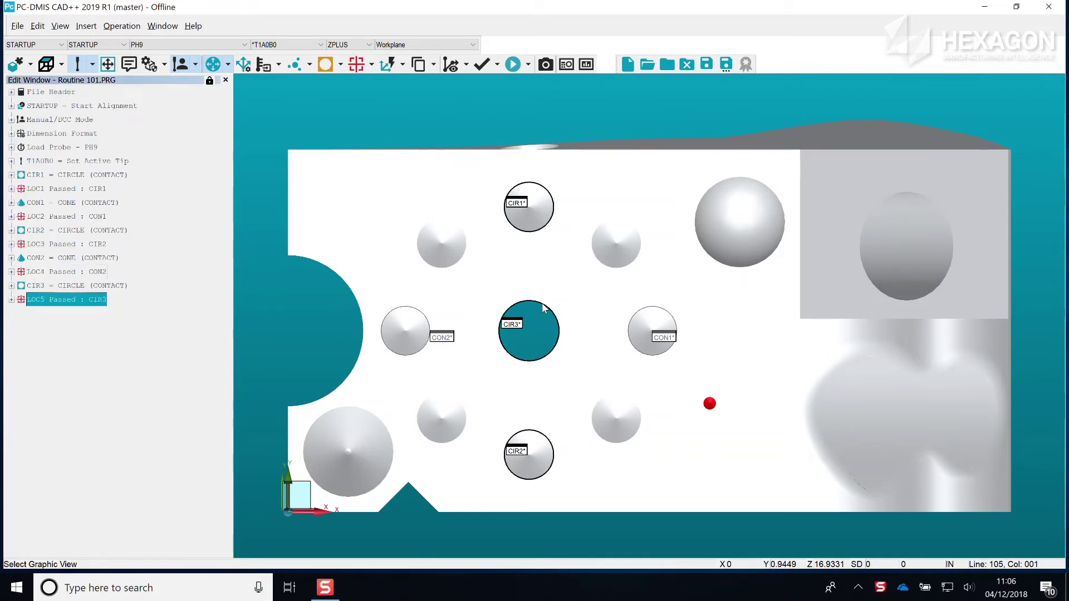
click(97, 276)
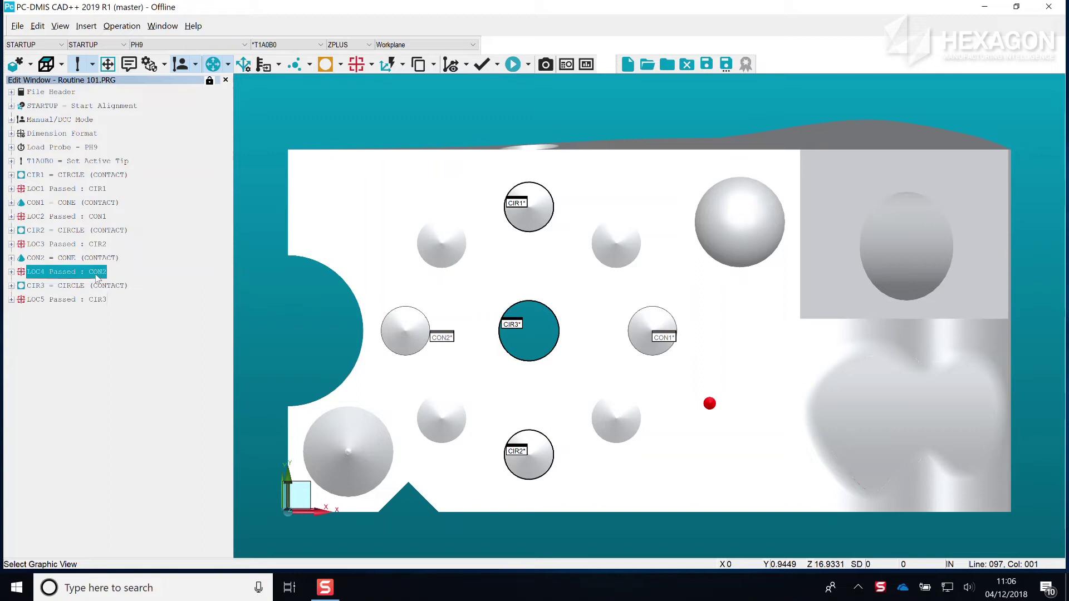
key(Delete)
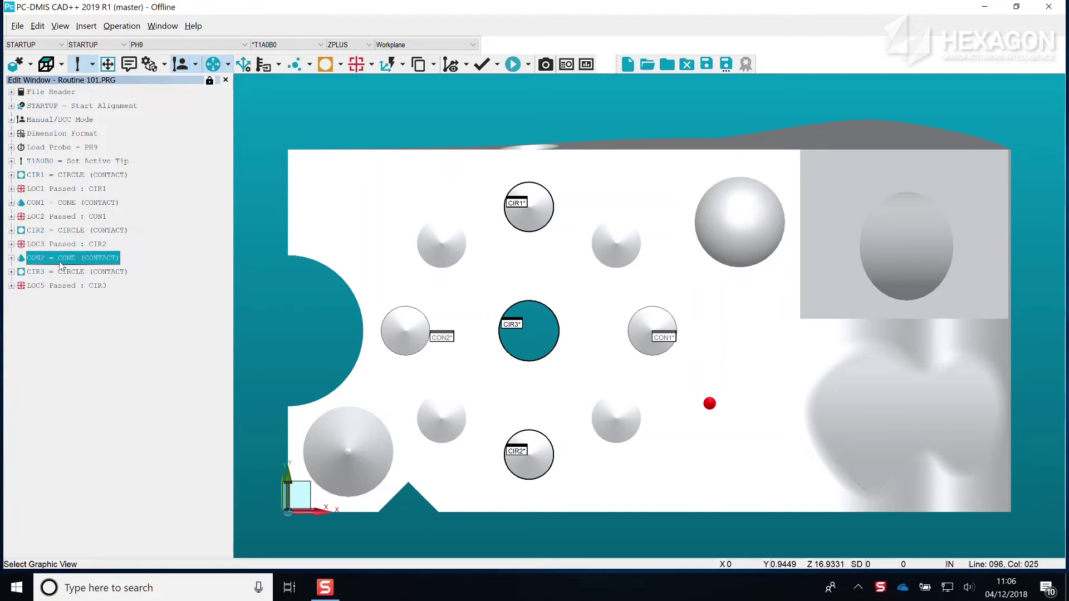
Change LOC3's Y nominal value to 0.7580.
click(11, 244)
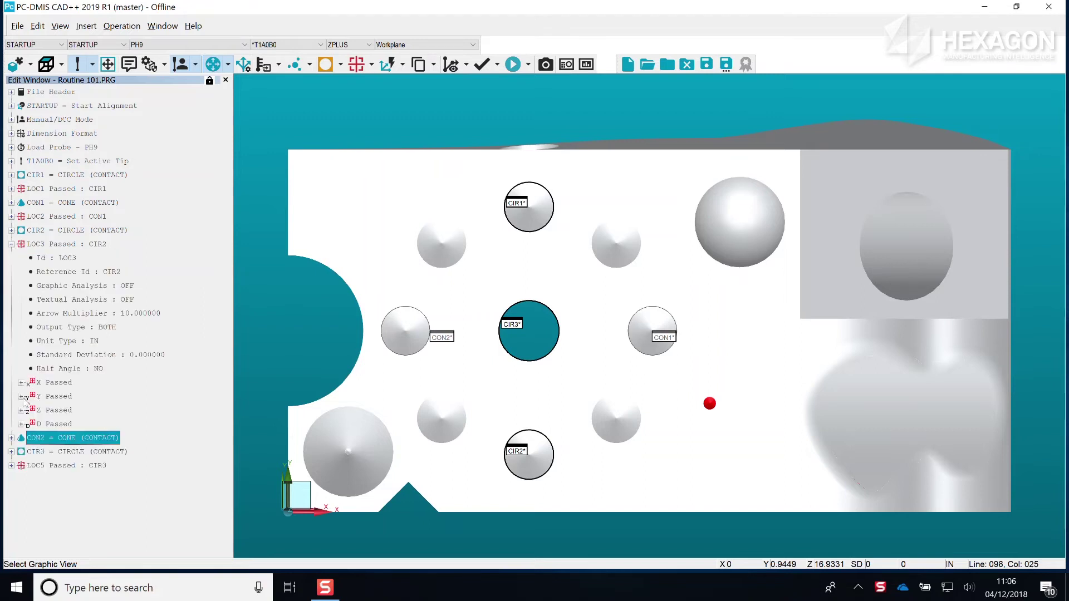
click(20, 396)
click(106, 412)
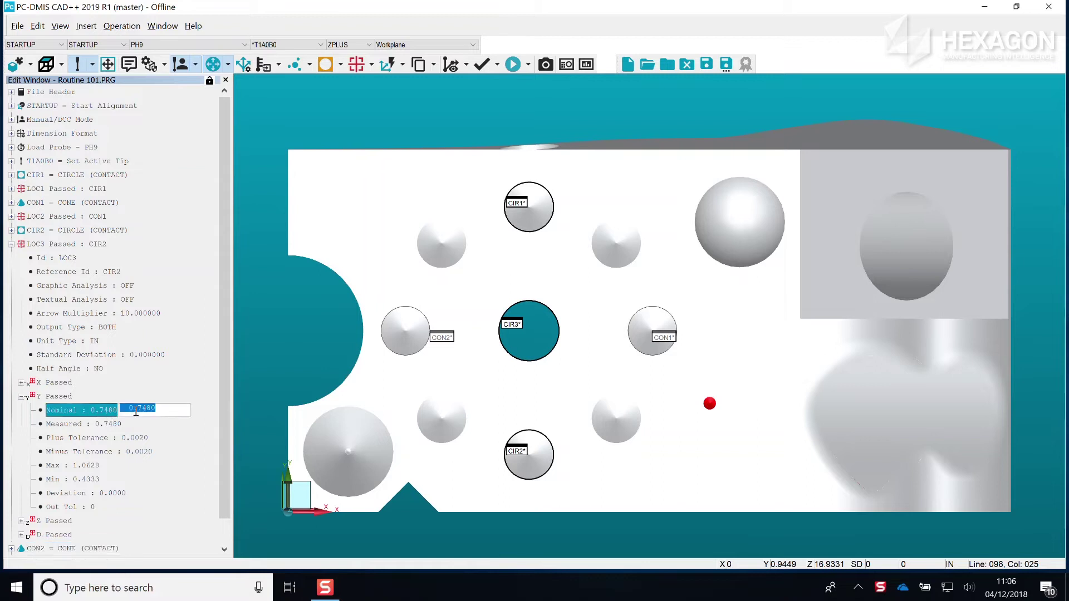
key(Escape)
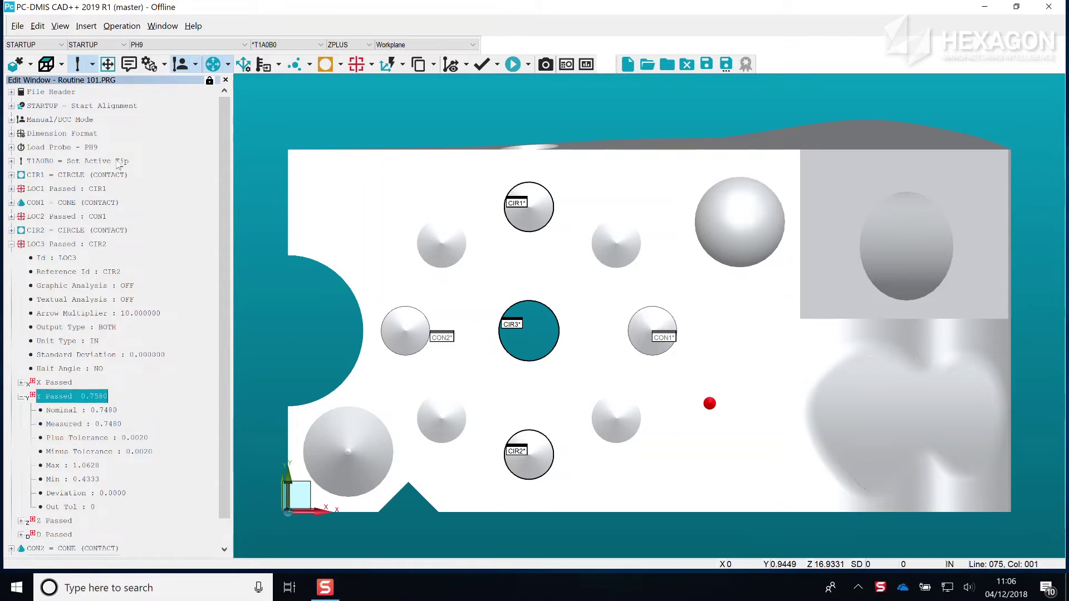
Save Routine 101 with the comment 'Revised to new specification'.
click(707, 64)
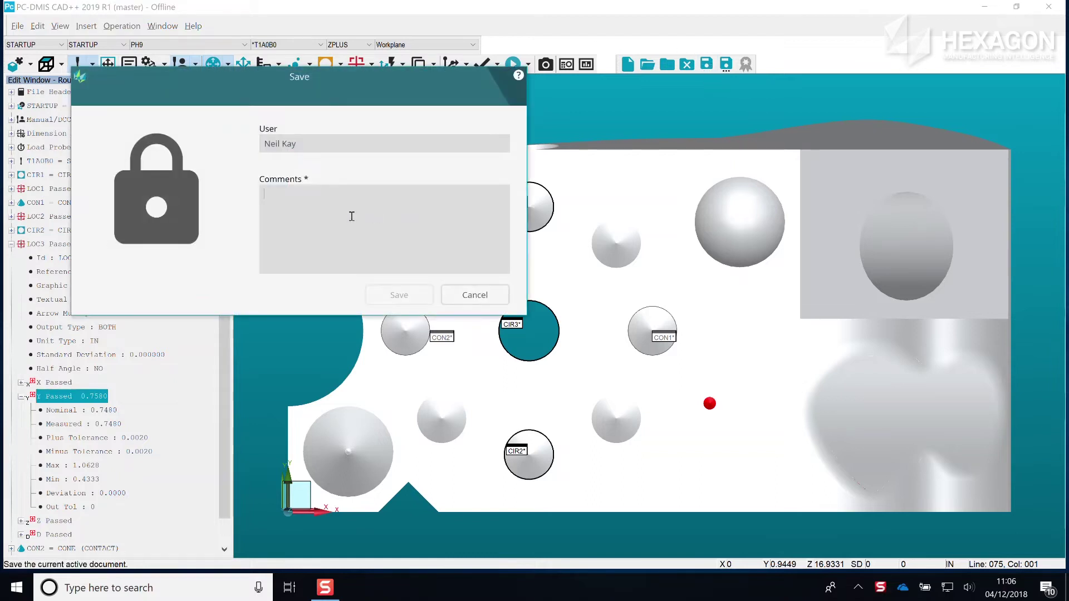
text(Revised to new specific)
text(ation)
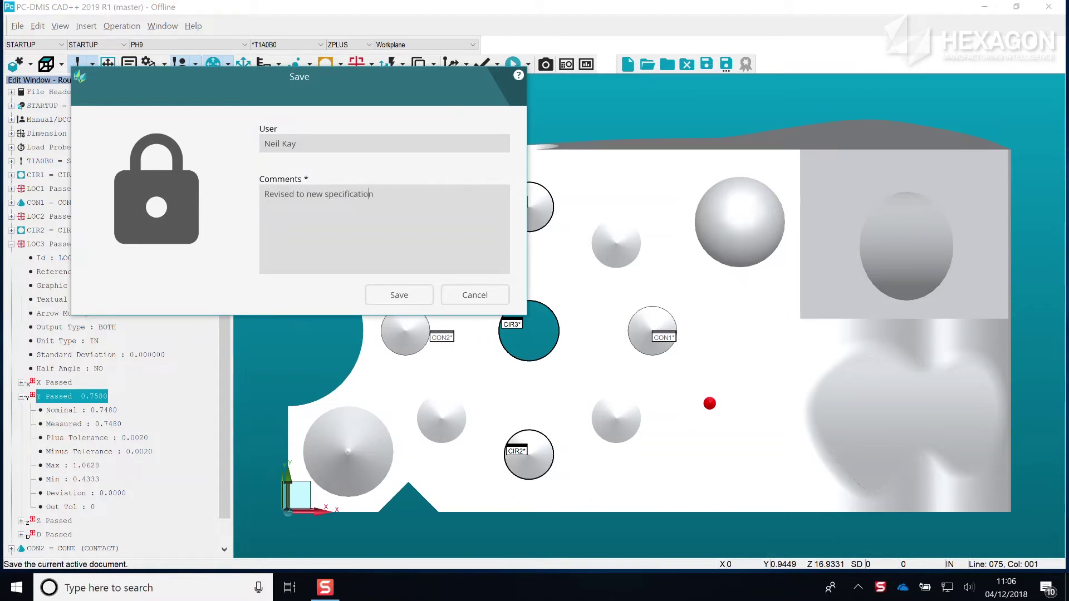
click(397, 298)
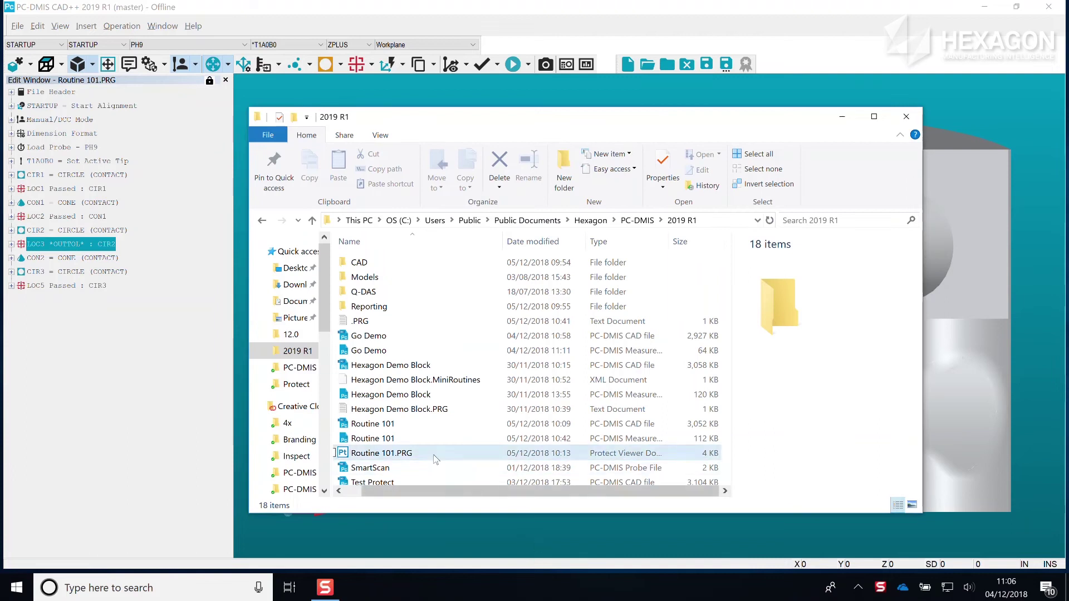
Open Routine 101.PRG in Protect Viewer and widen it to show the New and Modified Date columns.
mouse_move(381, 452)
double_click(426, 453)
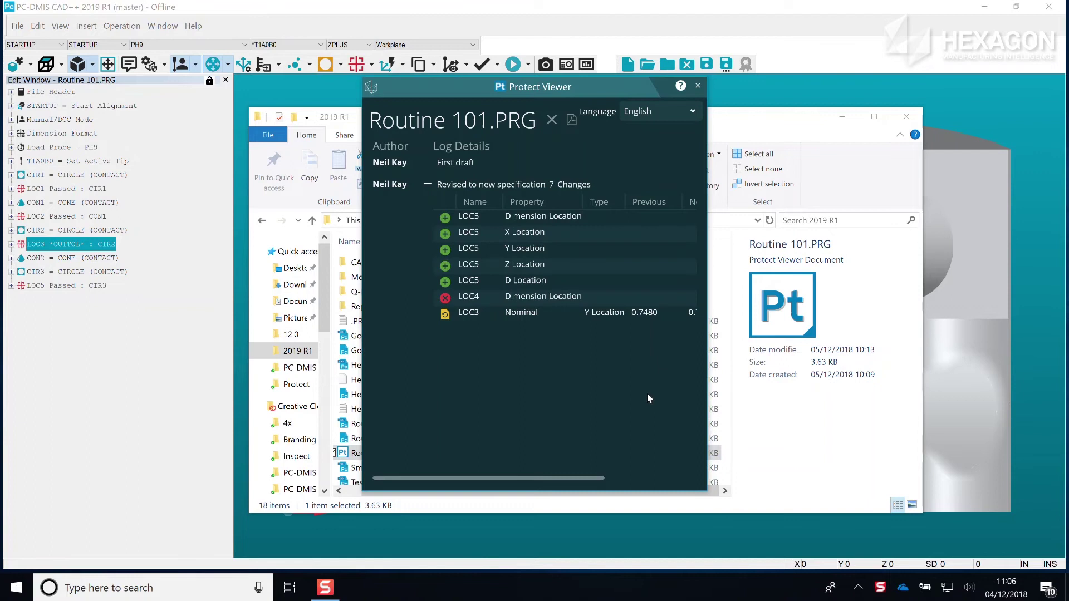
drag(704, 366, 872, 364)
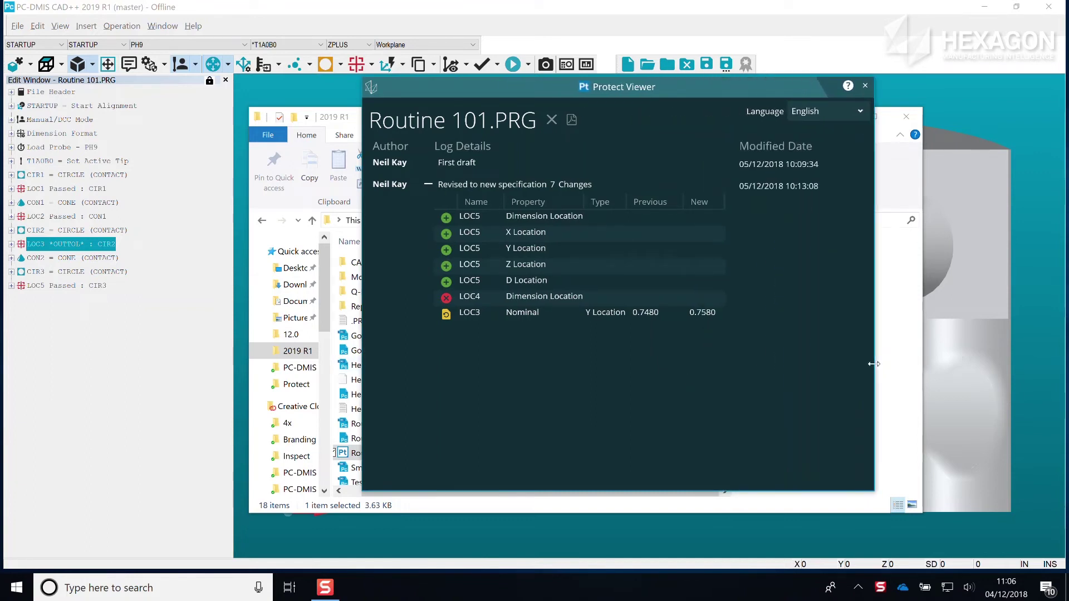
Export the change log as a PDF named 'Routine 101'.
click(572, 120)
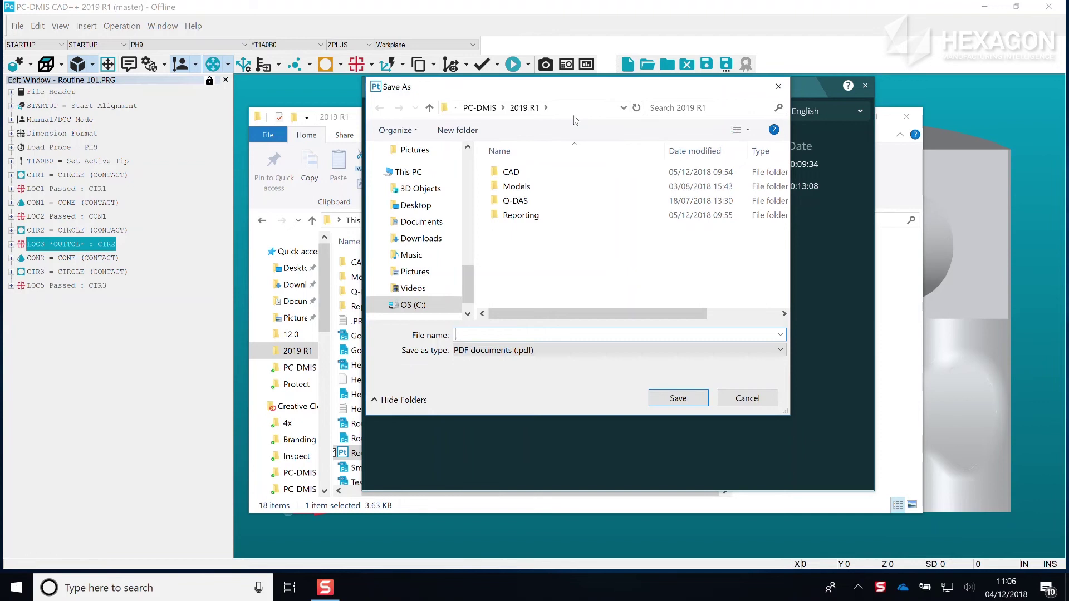
text(Rutine)
key(BackSpace)
key(BackSpace)
text(outine 101)
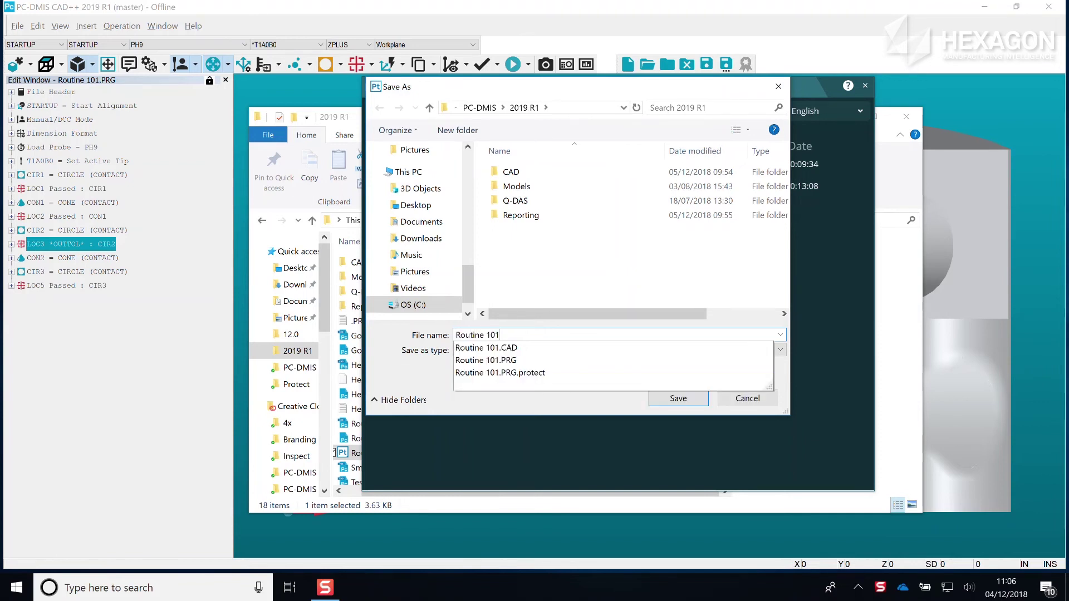
key(Return)
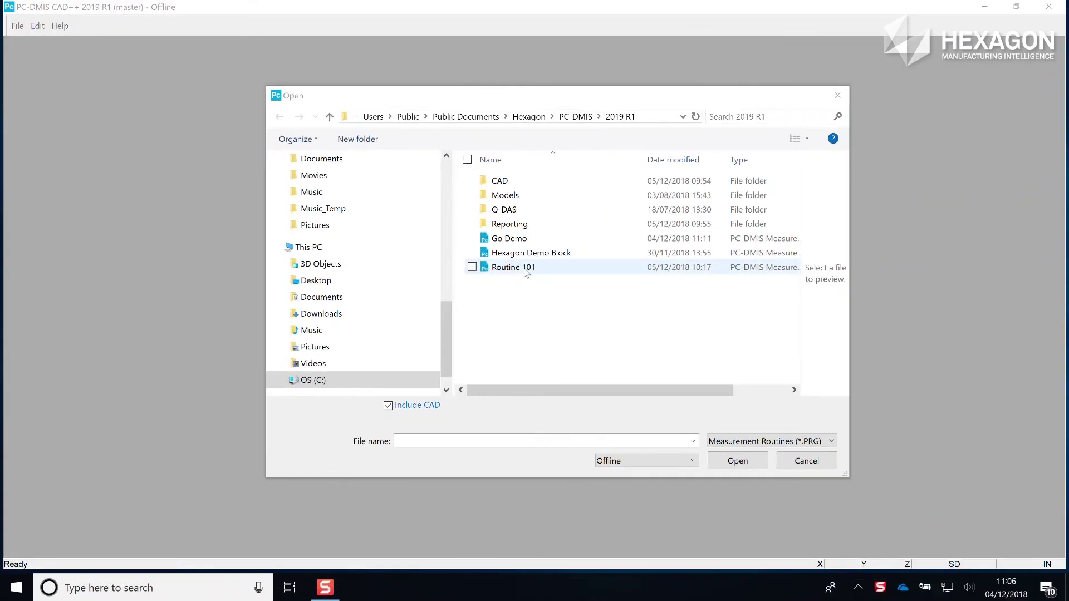
Select Routine 101 in the Open dialog.
click(520, 268)
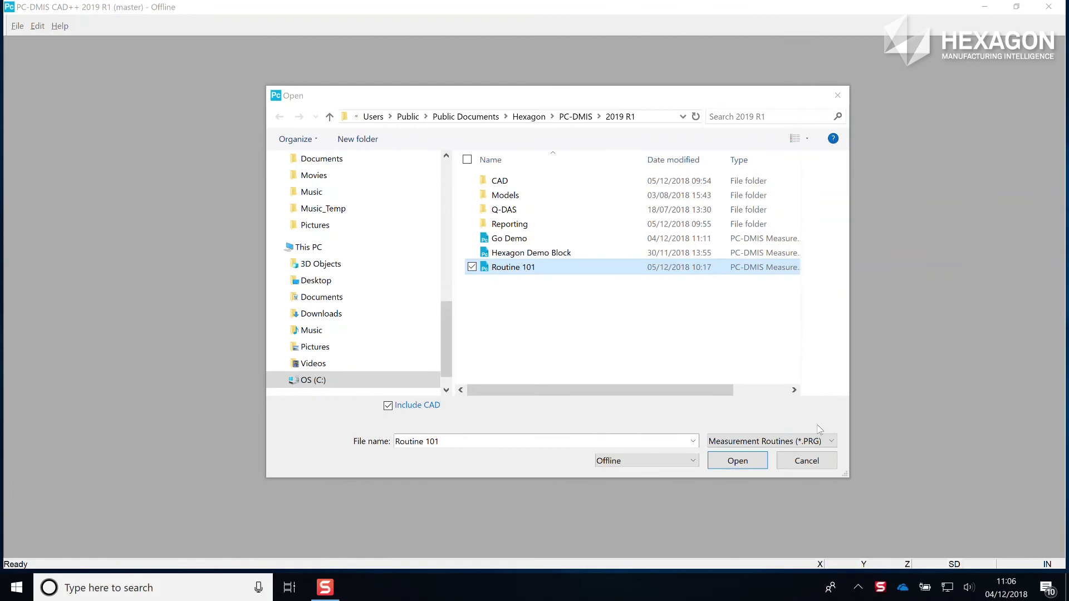